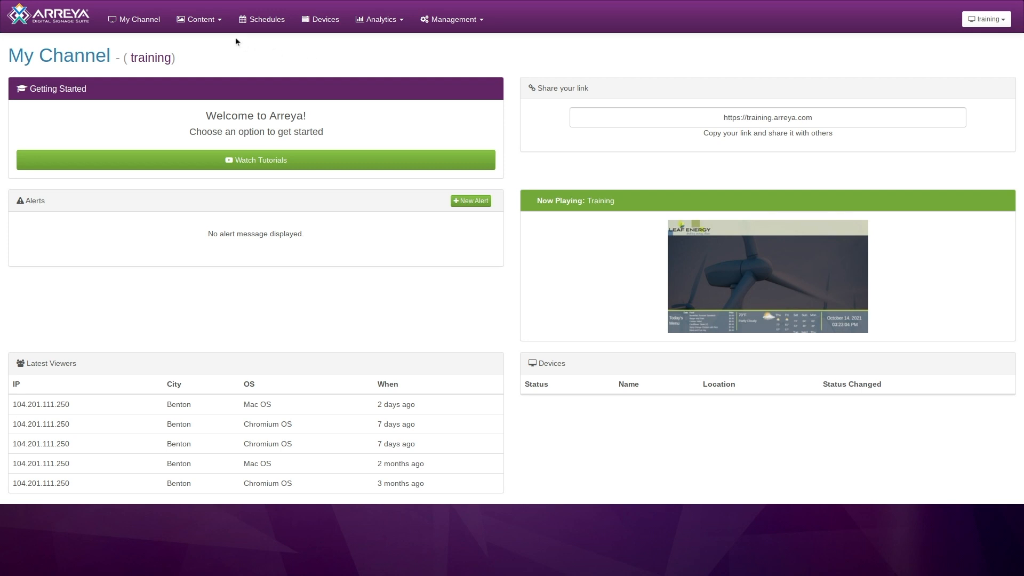
Open the Training presentation for editing and start inserting an RSS Feed widget on the landing page.
left_click(216, 26)
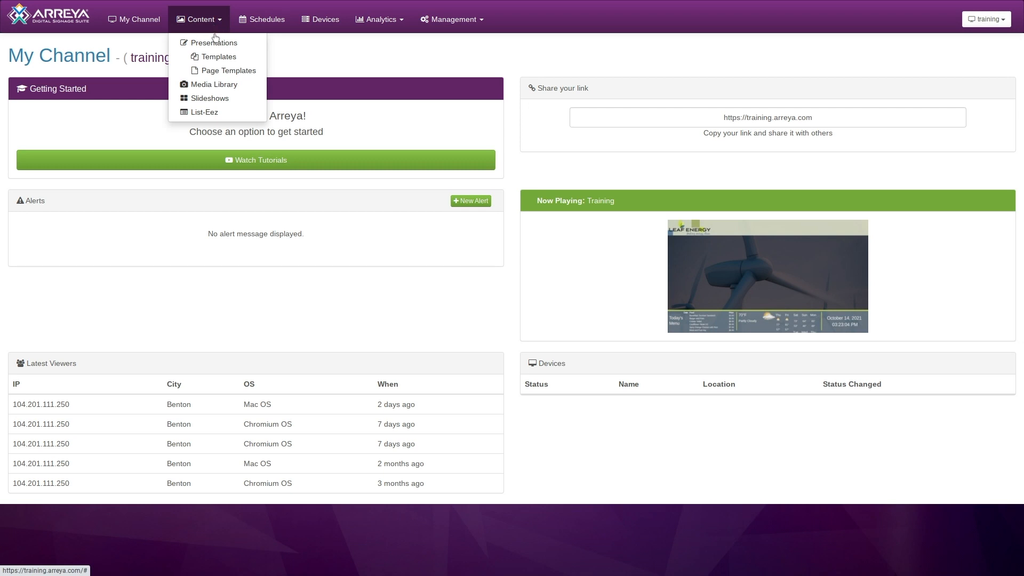
left_click(215, 43)
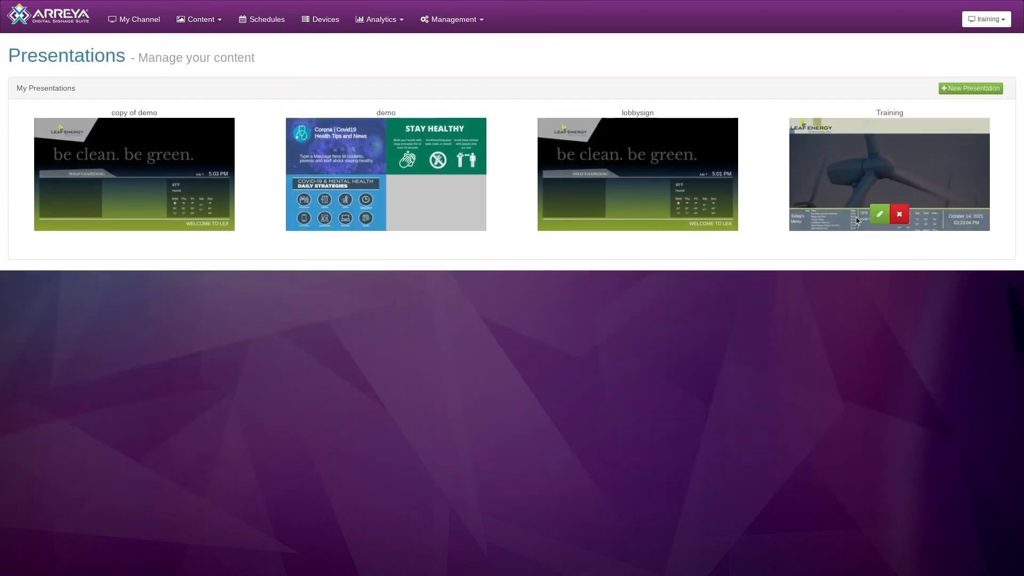
left_click(876, 219)
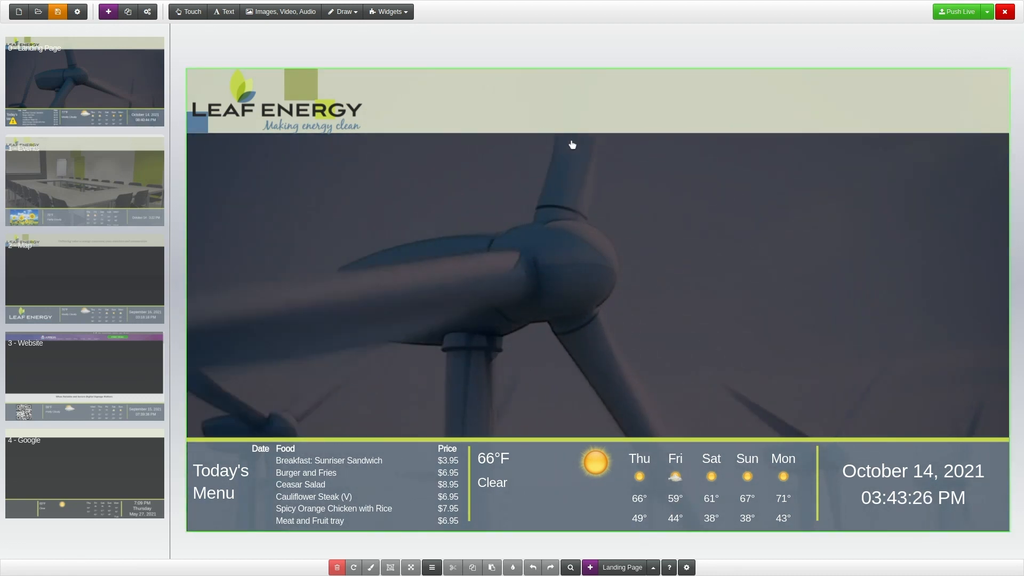
left_click(405, 19)
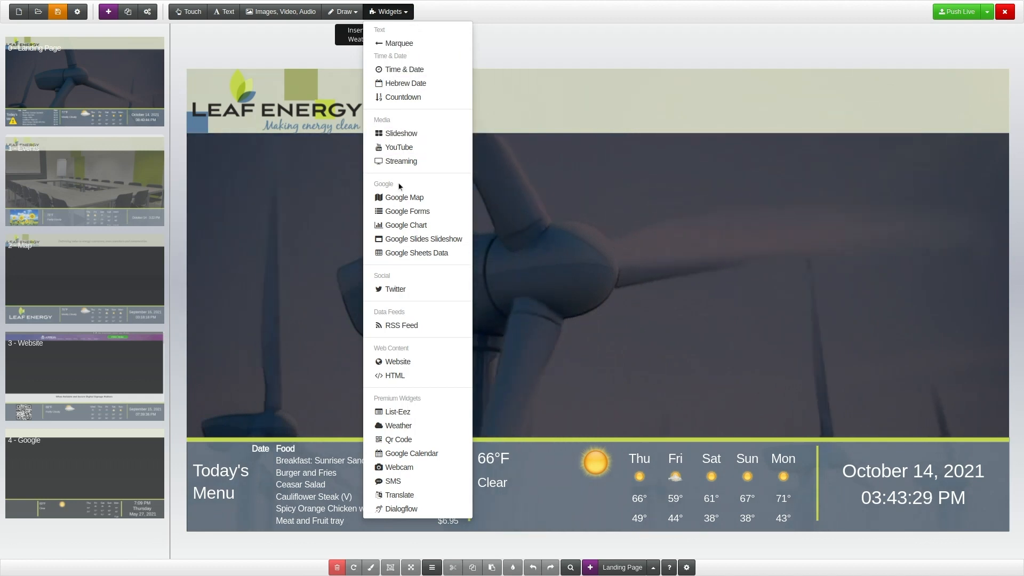
left_click(401, 325)
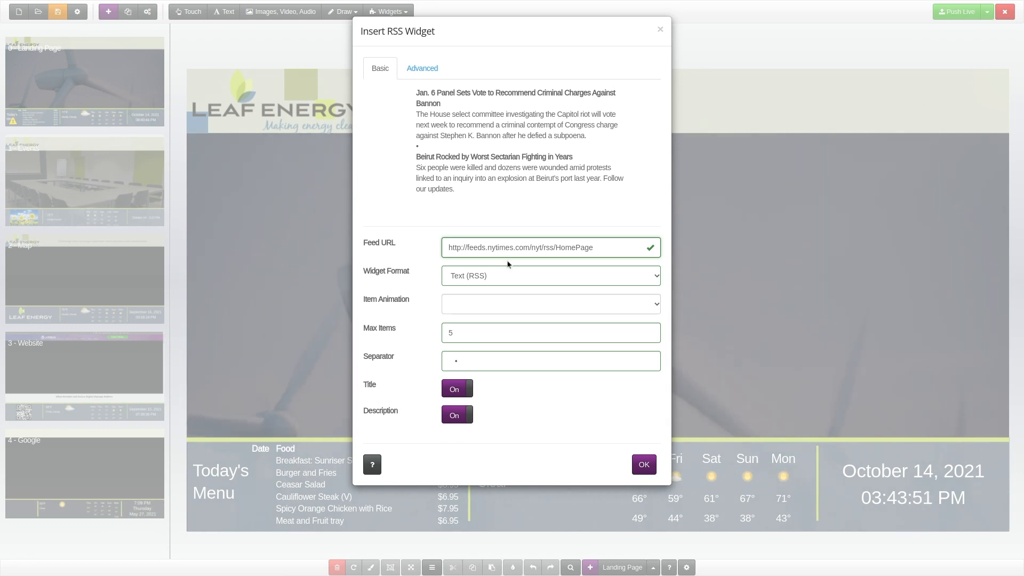
Try the Slideshow (MRSS) format and the Marquee (Text) format for the feed, and look through the marquee's direction options.
left_click(509, 279)
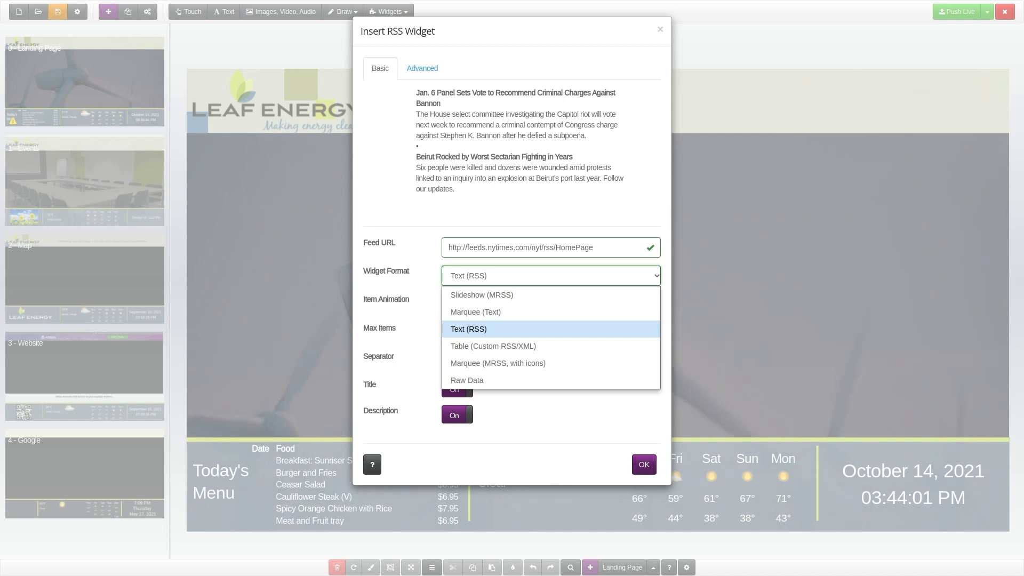
left_click(514, 299)
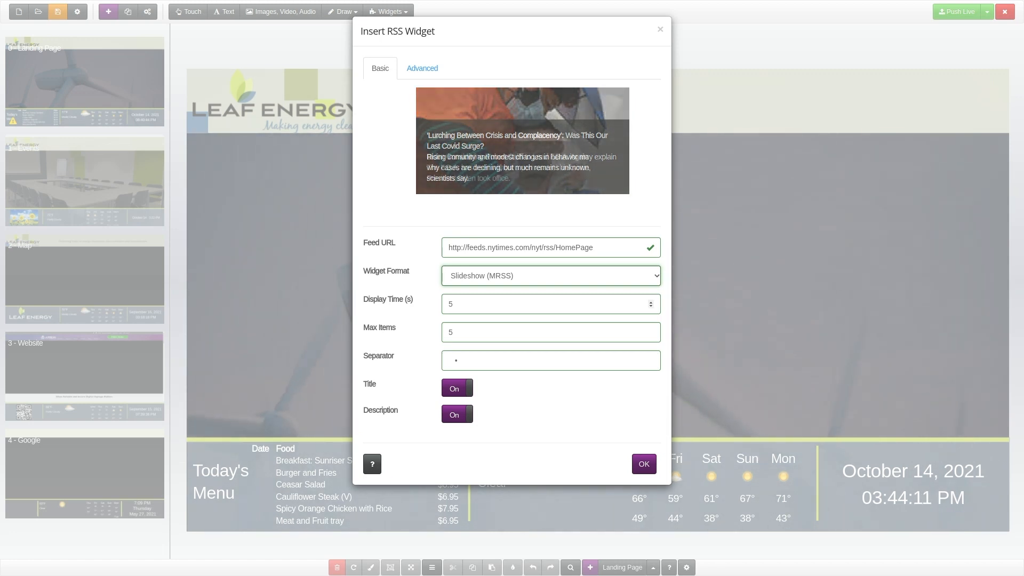
left_click(516, 276)
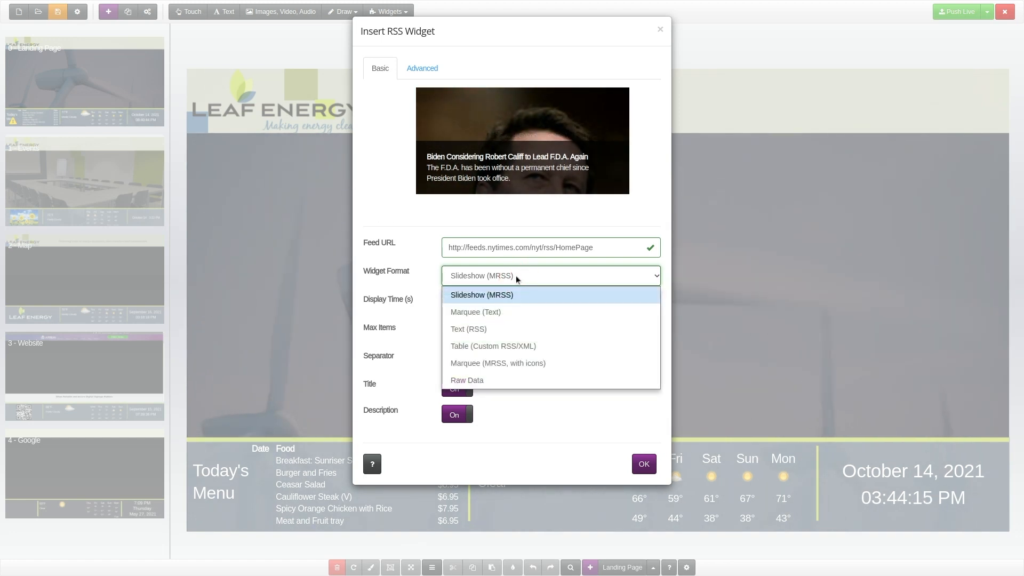
left_click(520, 313)
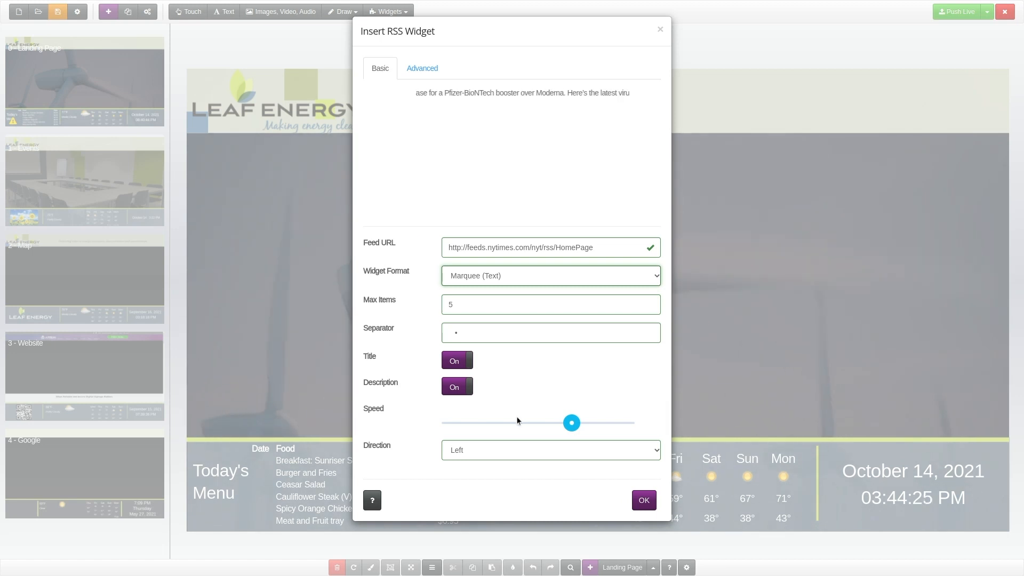
left_click(517, 453)
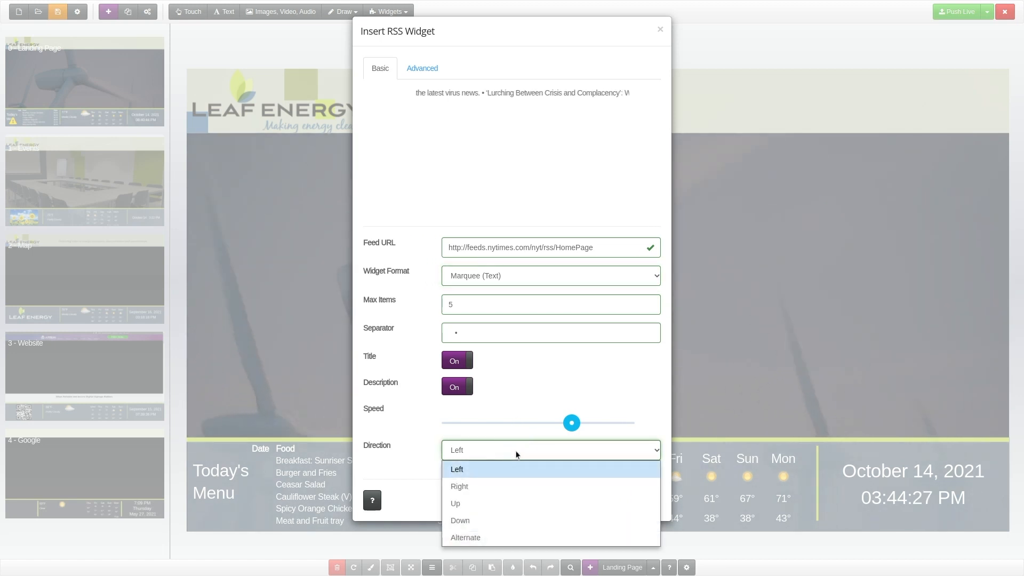
left_click(517, 453)
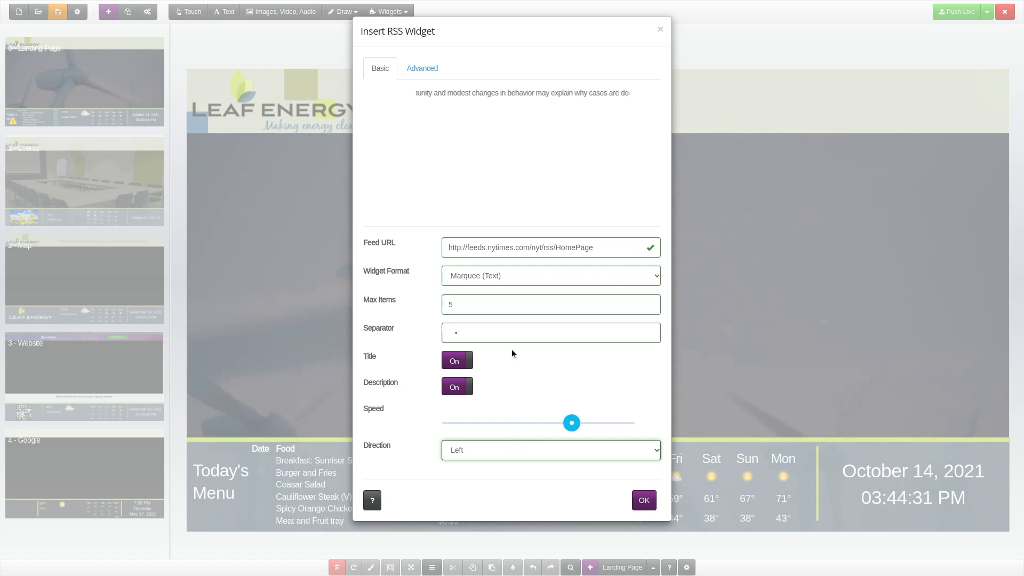
Try the Table (Custom RSS/XML) format with the waterservices.usgs.gov water data address as the feed URL.
left_click(491, 276)
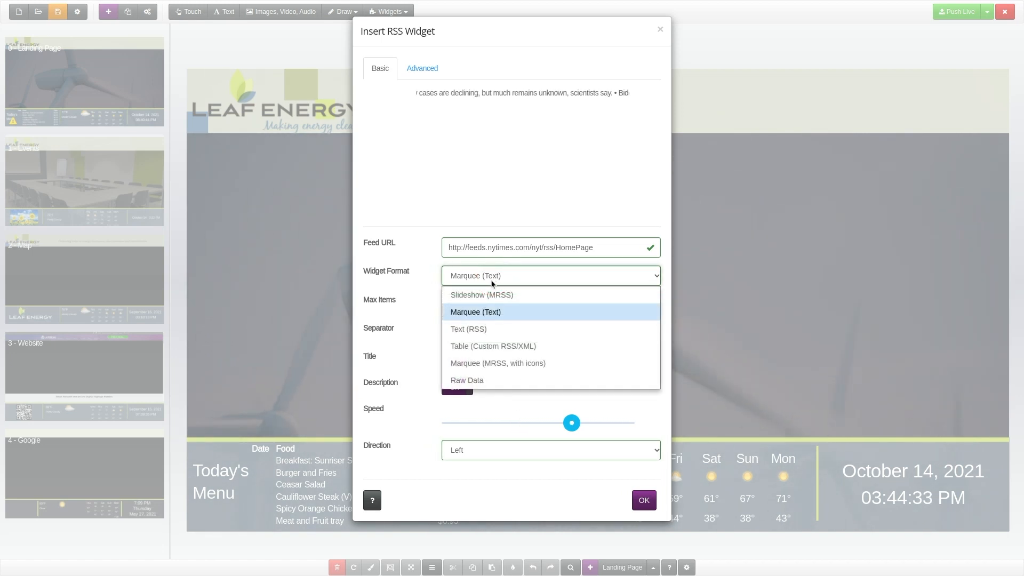
left_click(454, 346)
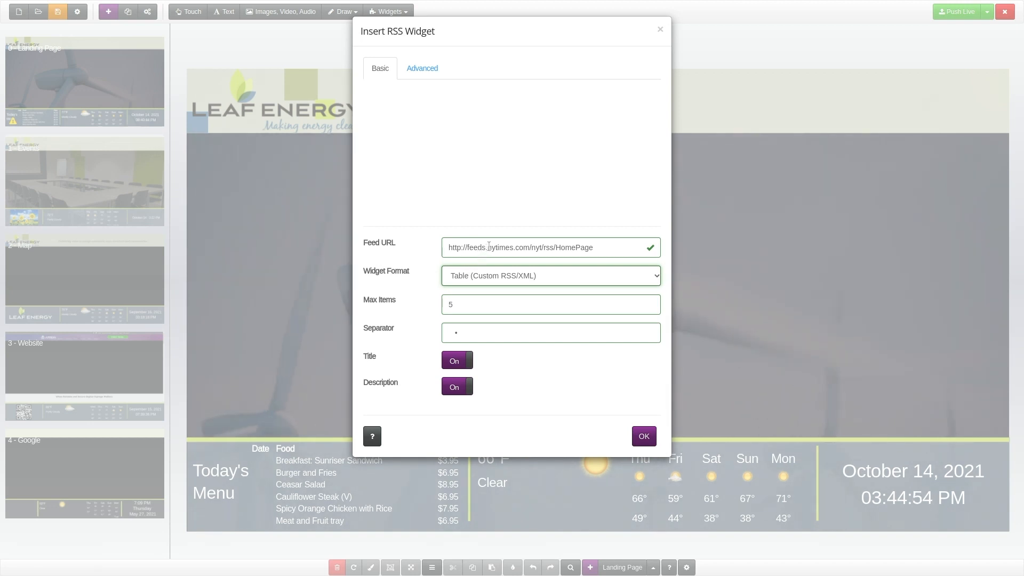
triple_click(490, 246)
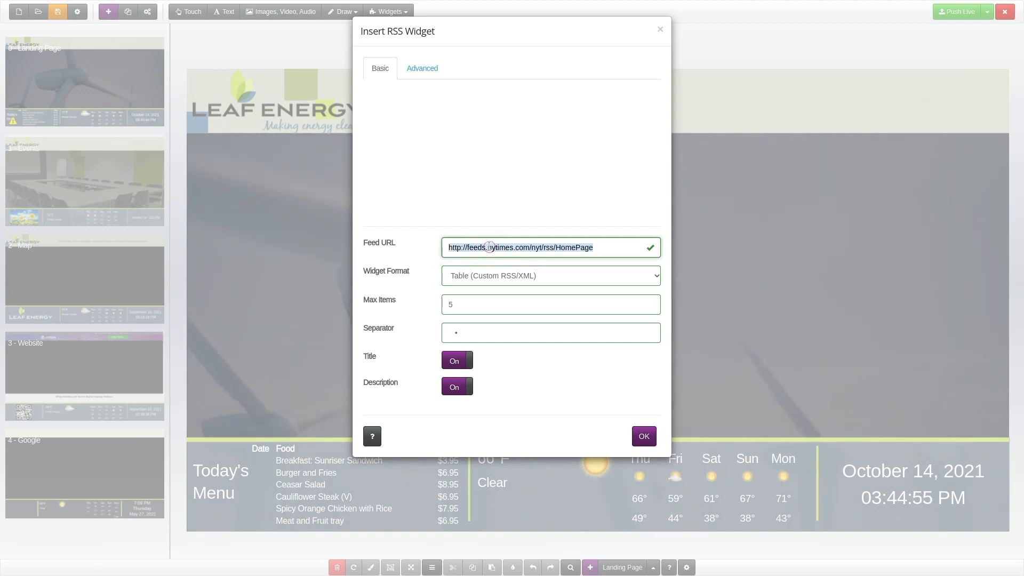
key("ctrl+v")
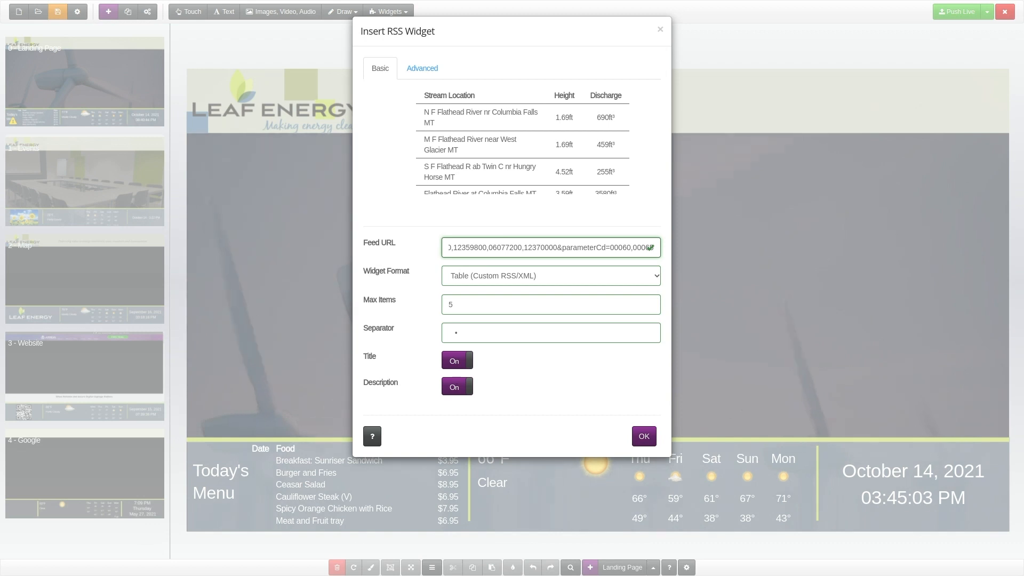
left_click(479, 271)
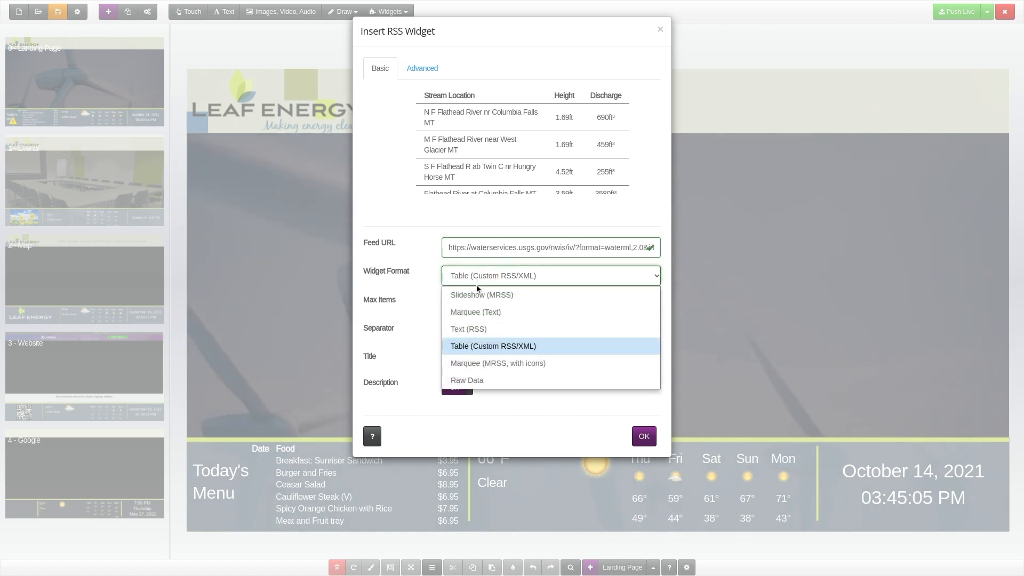
left_click(457, 364)
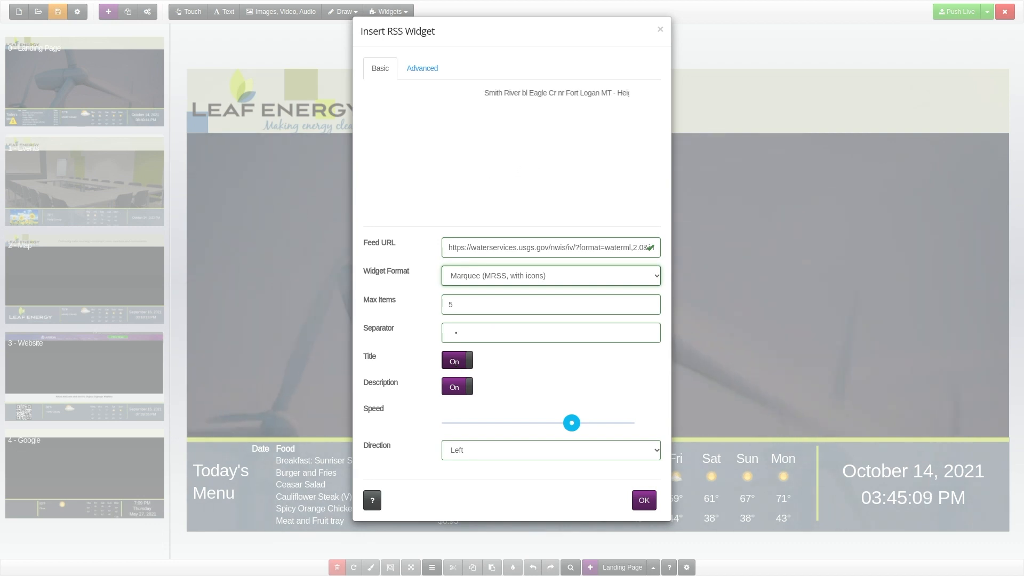
triple_click(485, 248)
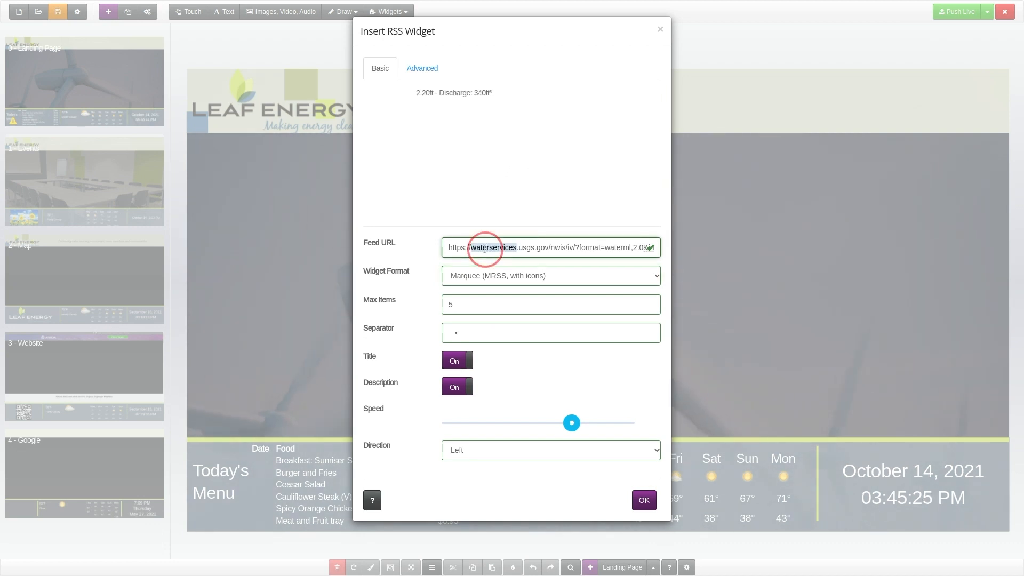
type("https://rss.nytimes.com/services/xml/rss/nyt/HomePage.xml")
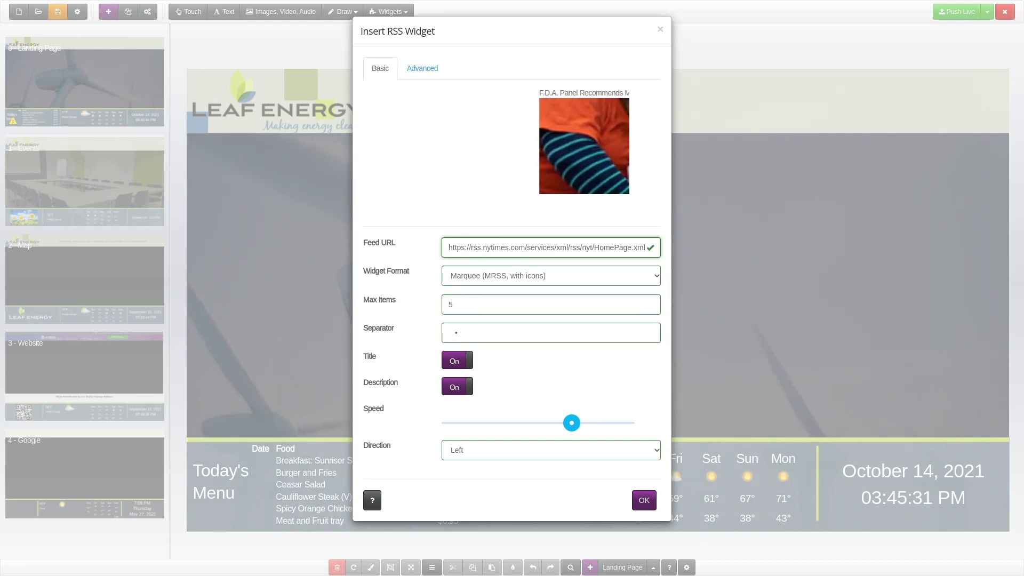
Try the Raw Data format for the New York Times feed and open the widget's advanced settings.
left_click(489, 273)
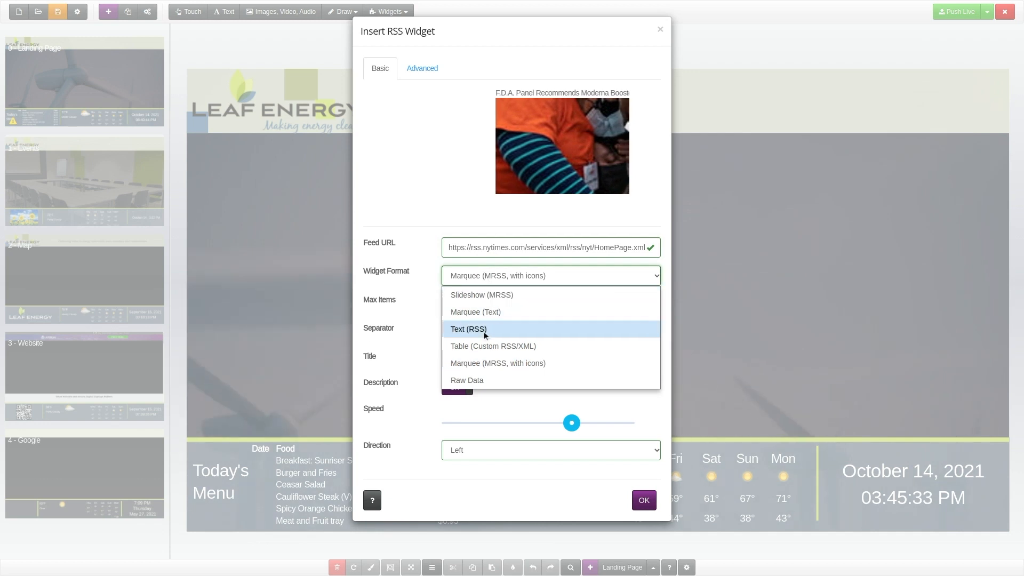
left_click(480, 379)
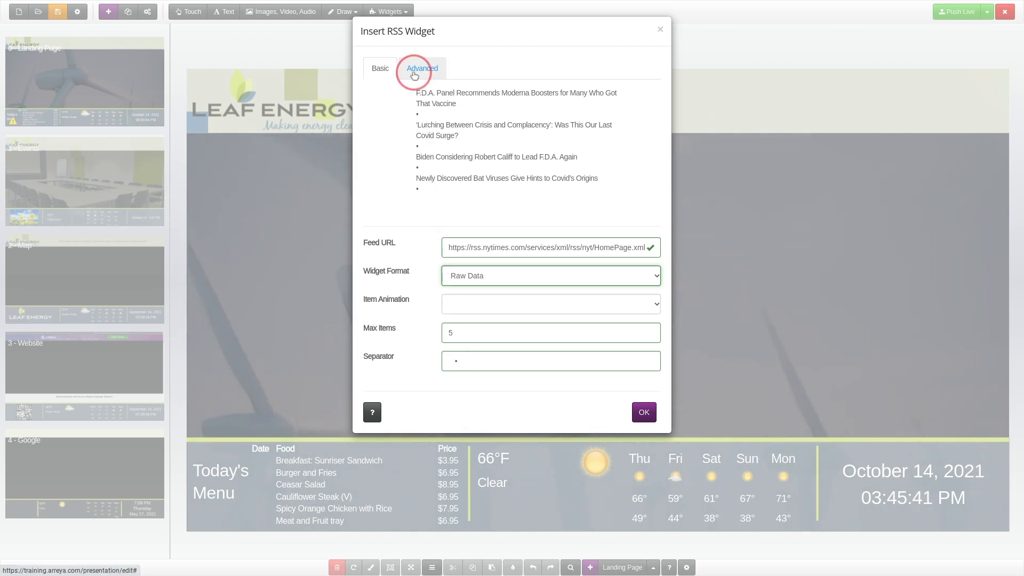
left_click(419, 69)
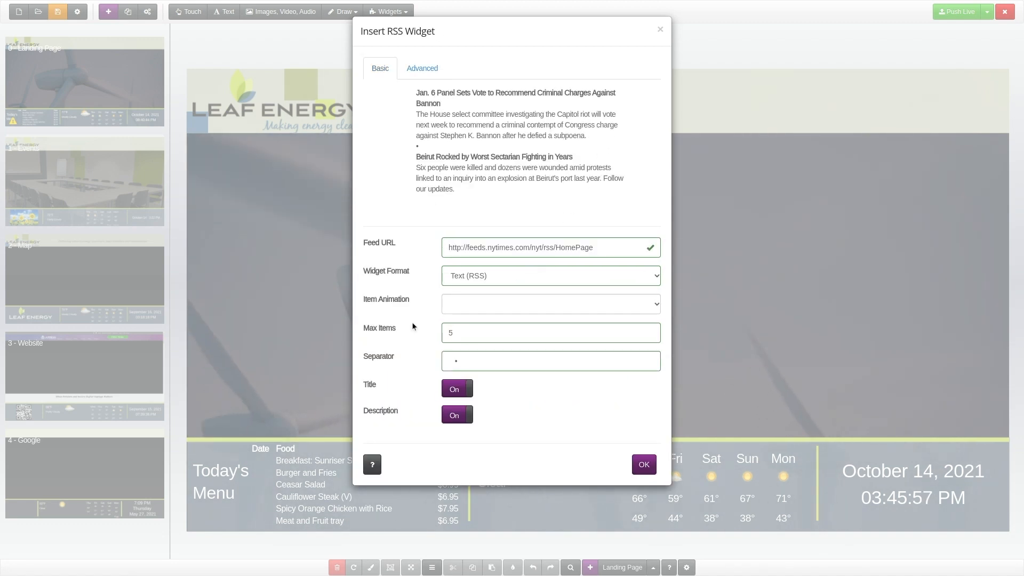
Set the RSS widget to the Text (RSS) format with Fade In item animation and a maximum of 7 items.
left_click(460, 279)
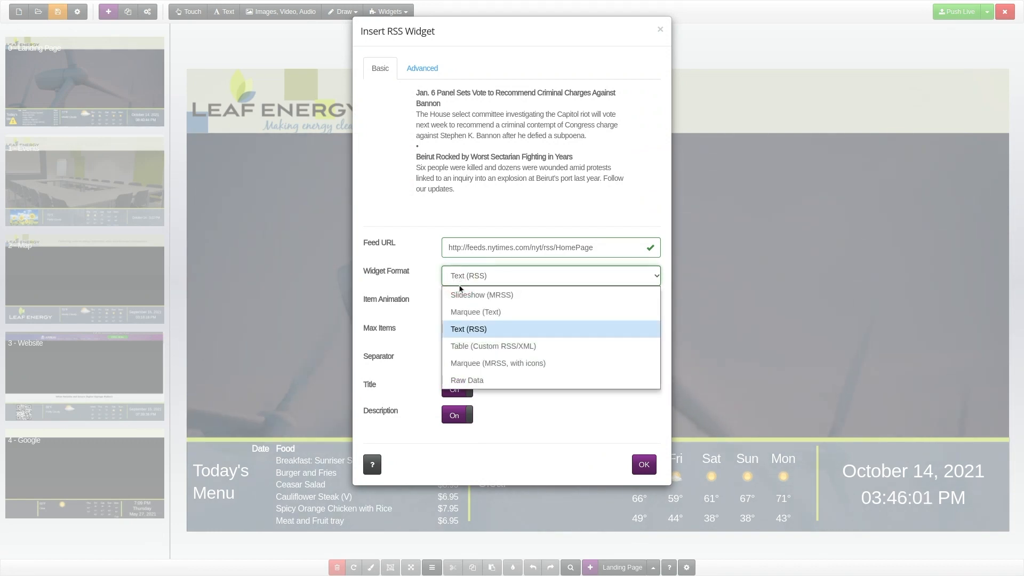
left_click(465, 330)
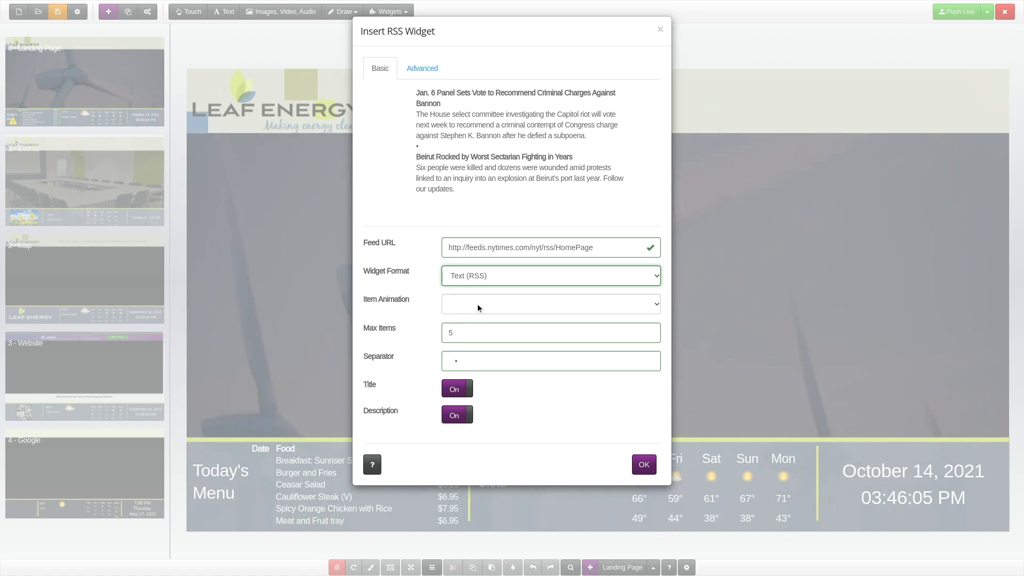
left_click(478, 308)
scroll(484, 267, "down", 1)
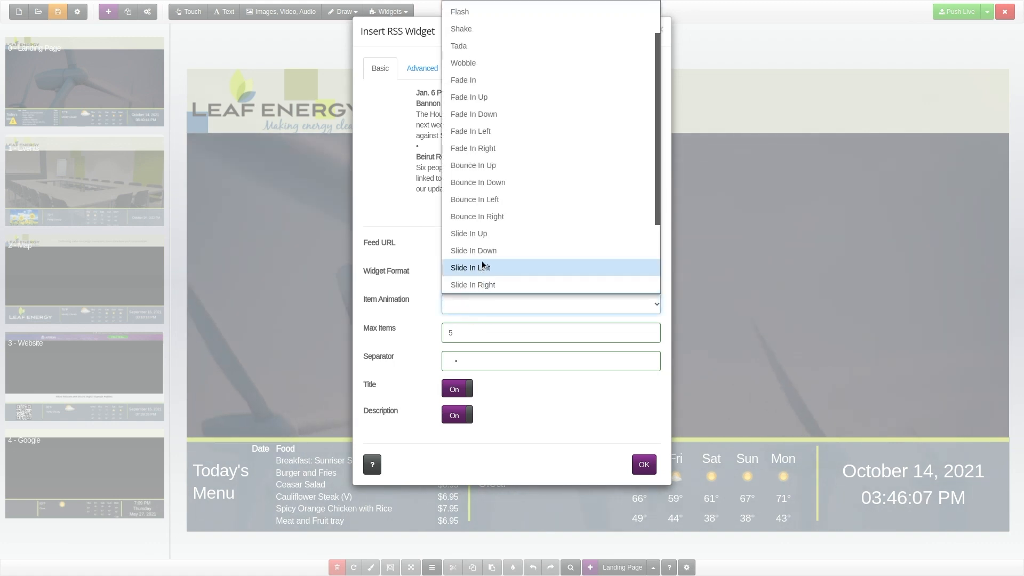
left_click(478, 81)
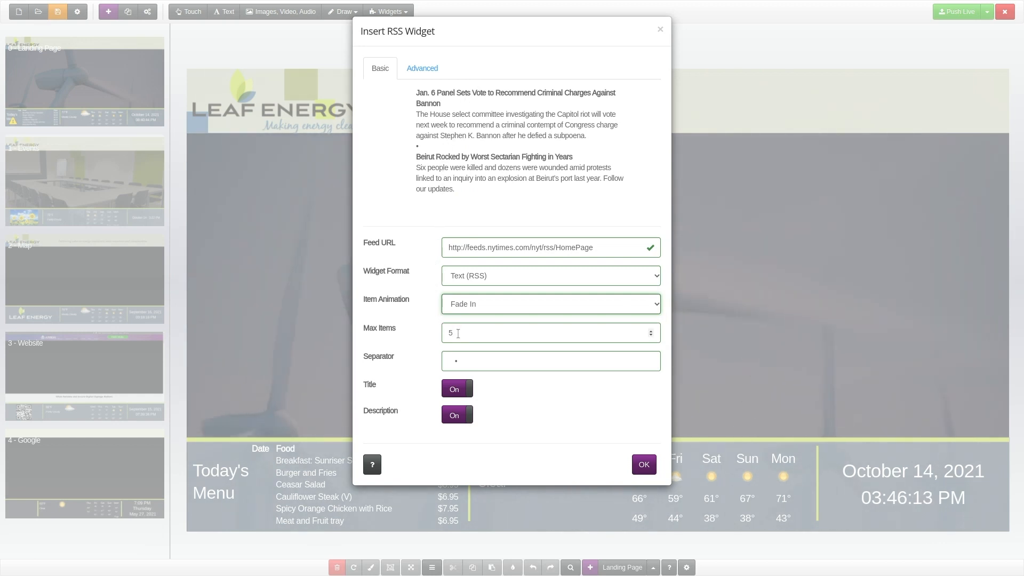
left_click(651, 332)
left_click(651, 332)
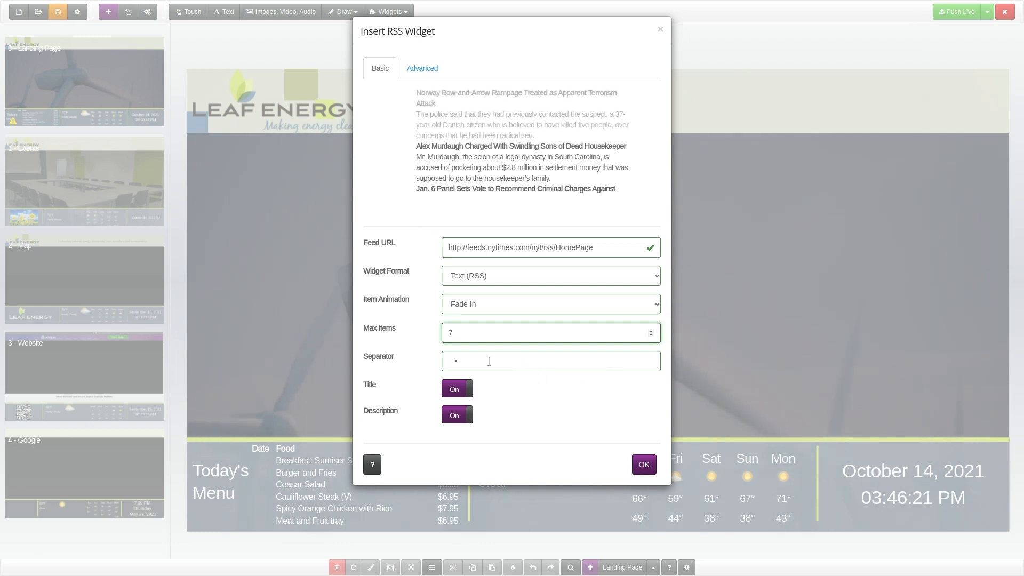
Try switching the feed's title and description display off and back on.
left_click(489, 362)
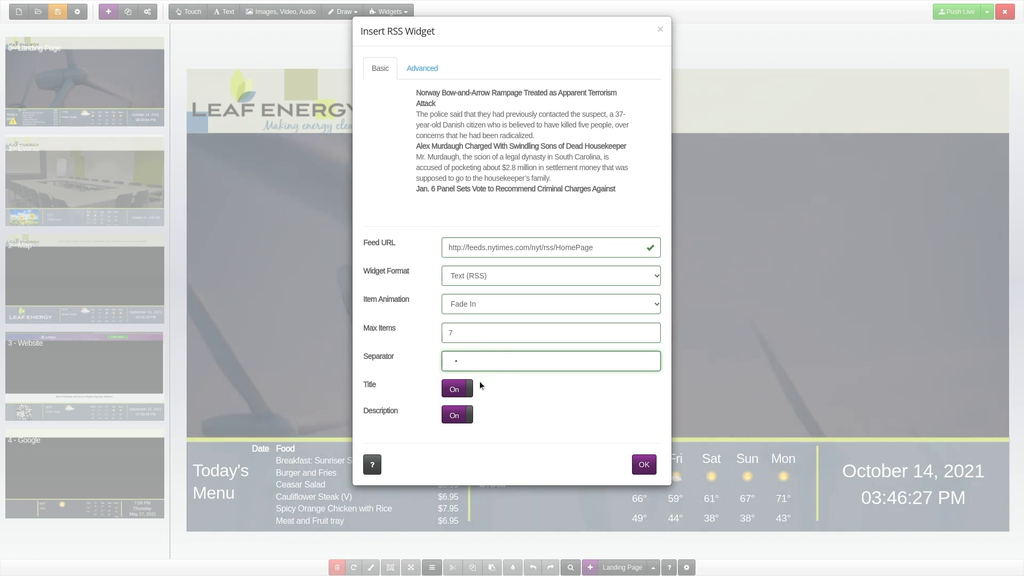
left_click(473, 394)
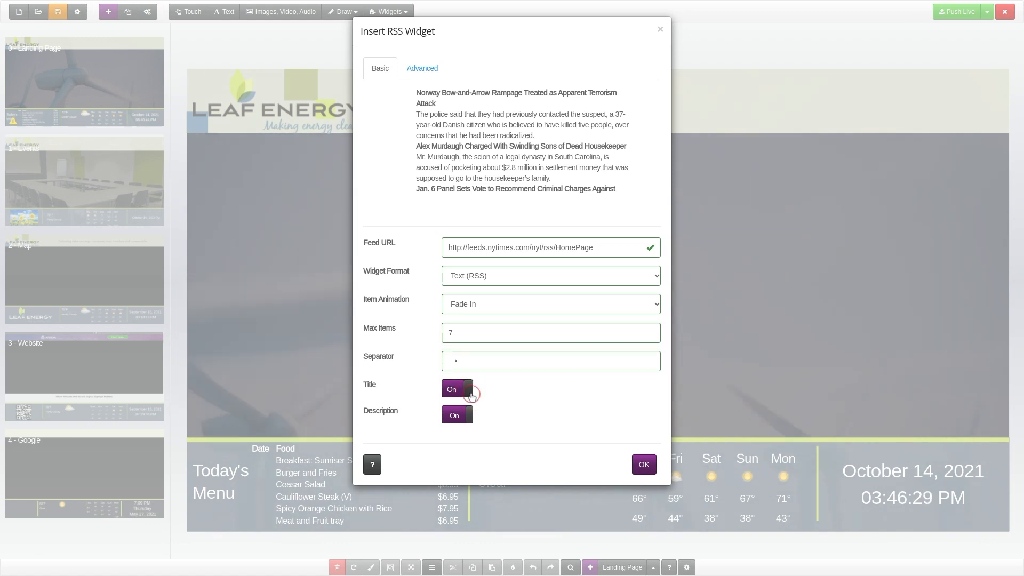
left_click(469, 395)
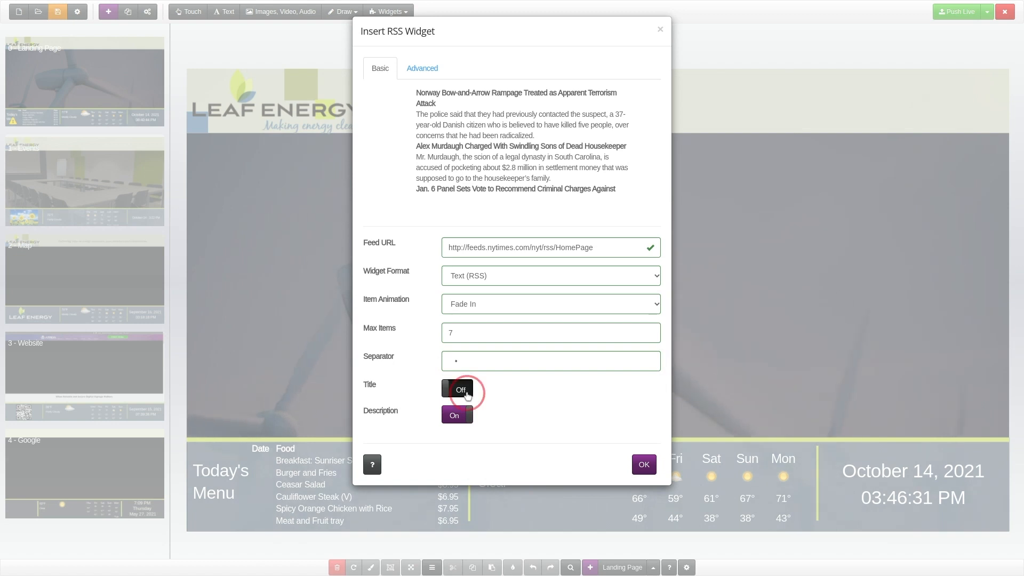
left_click(466, 414)
left_click(466, 415)
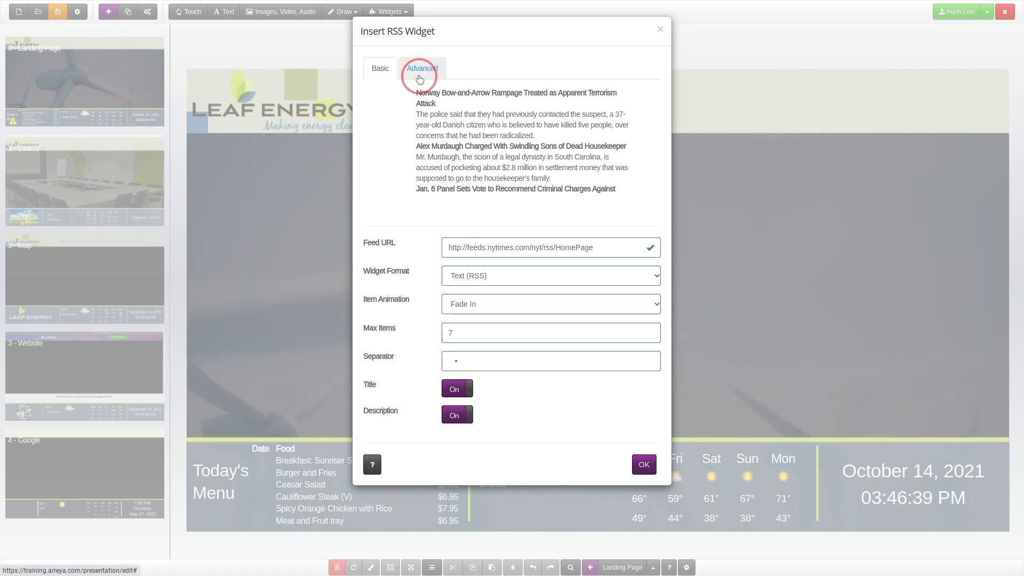
Set the feed's refresh time to 7 minutes and insert the RSS widget on the landing page.
left_click(420, 79)
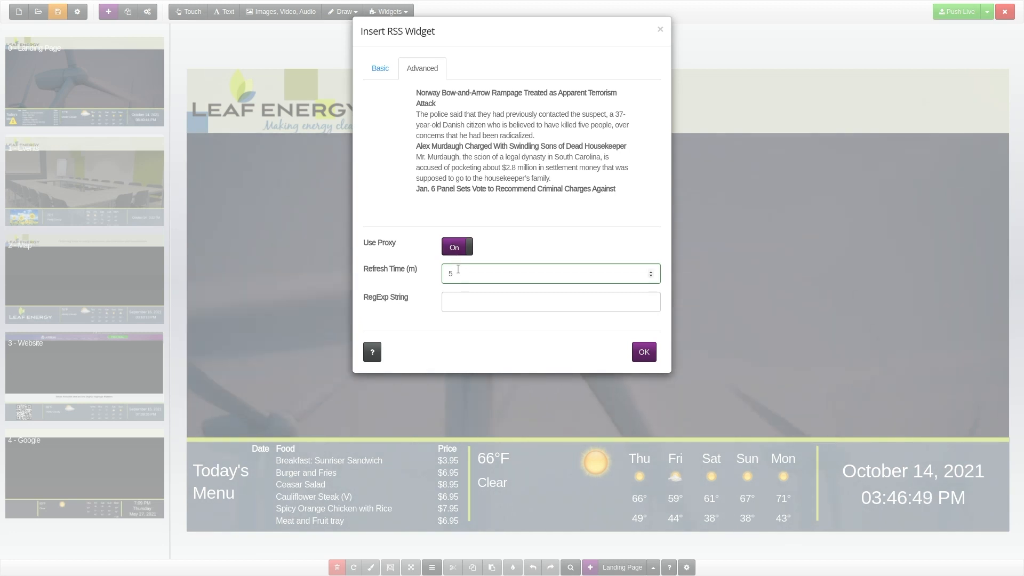
left_click(651, 272)
left_click(650, 273)
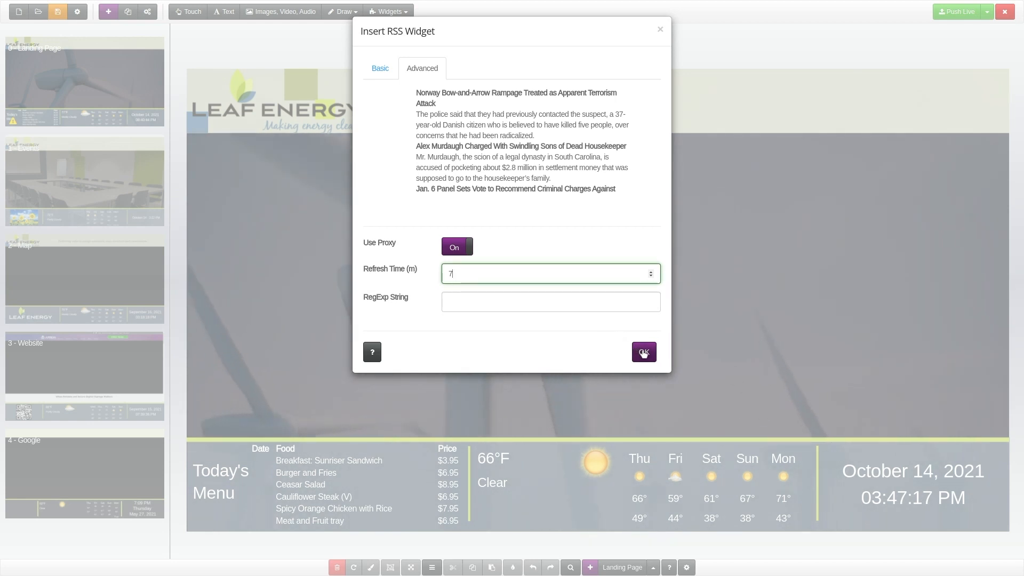
left_click(644, 352)
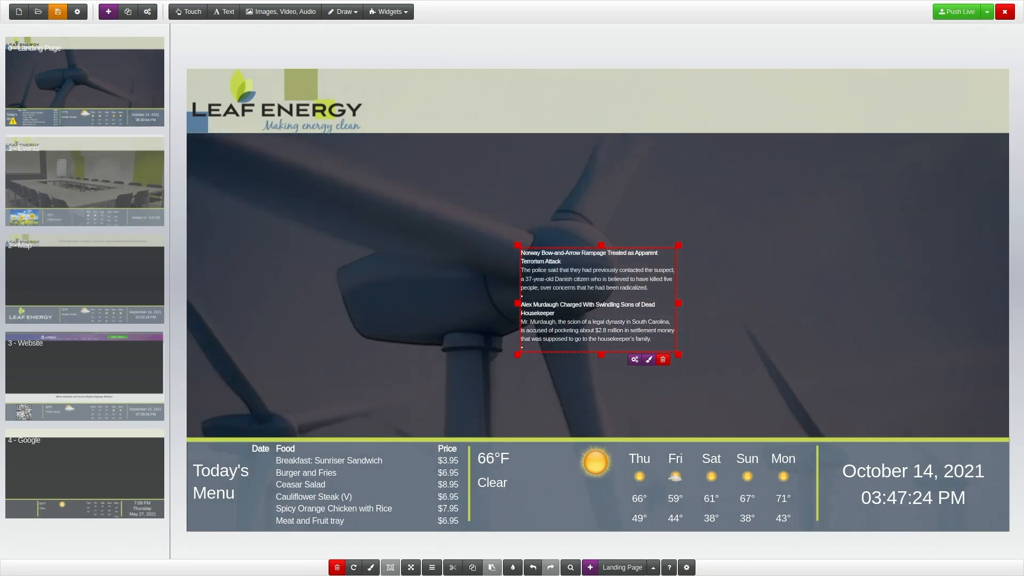
Move the RSS widget to the upper-right corner of the wind turbine background, directly below the header band.
left_click_drag(636, 338, 972, 215)
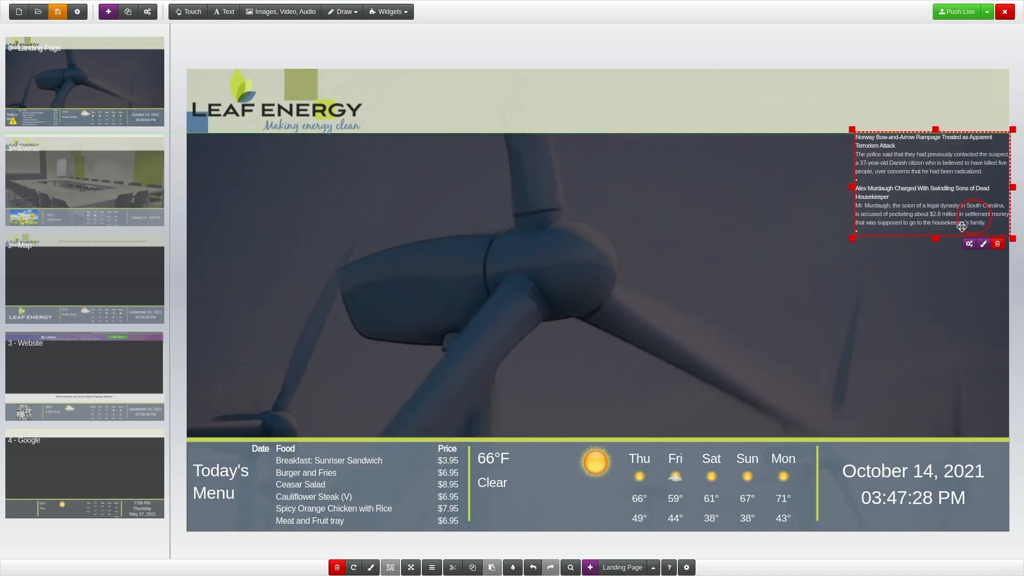
Enlarge the RSS widget to about 447 by 706 px, reaching the yellow divider, and set its background to rgba(18, 18, 18, 0.75).
left_click_drag(850, 236, 815, 438)
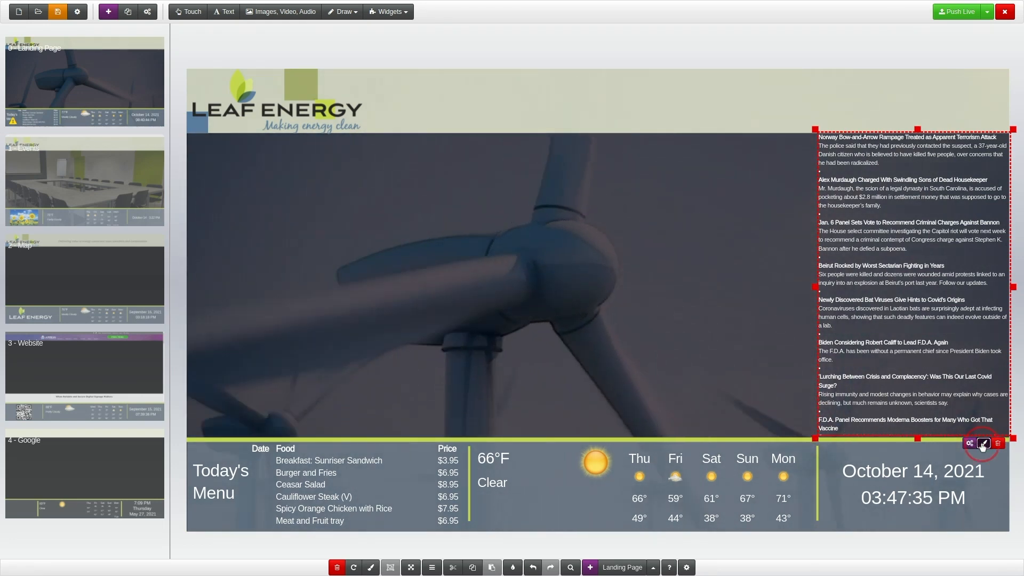
left_click(984, 444)
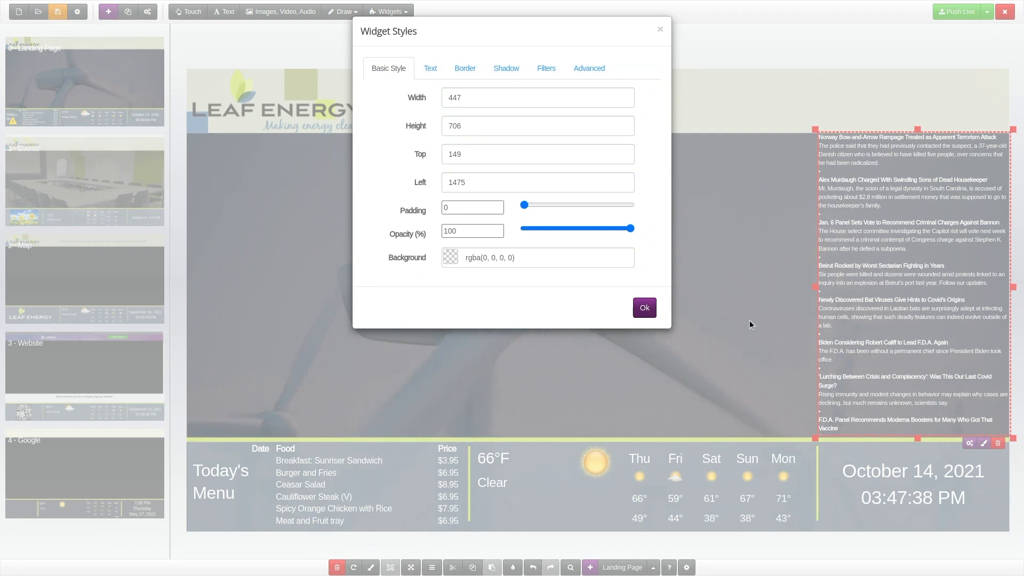
left_click(450, 256)
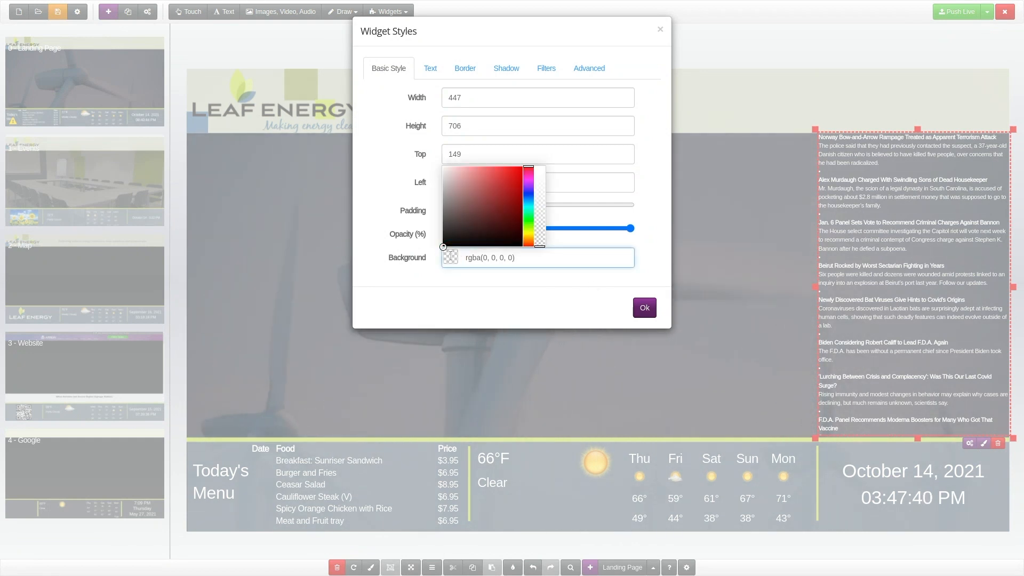
left_click(443, 241)
left_click_drag(540, 243, 553, 187)
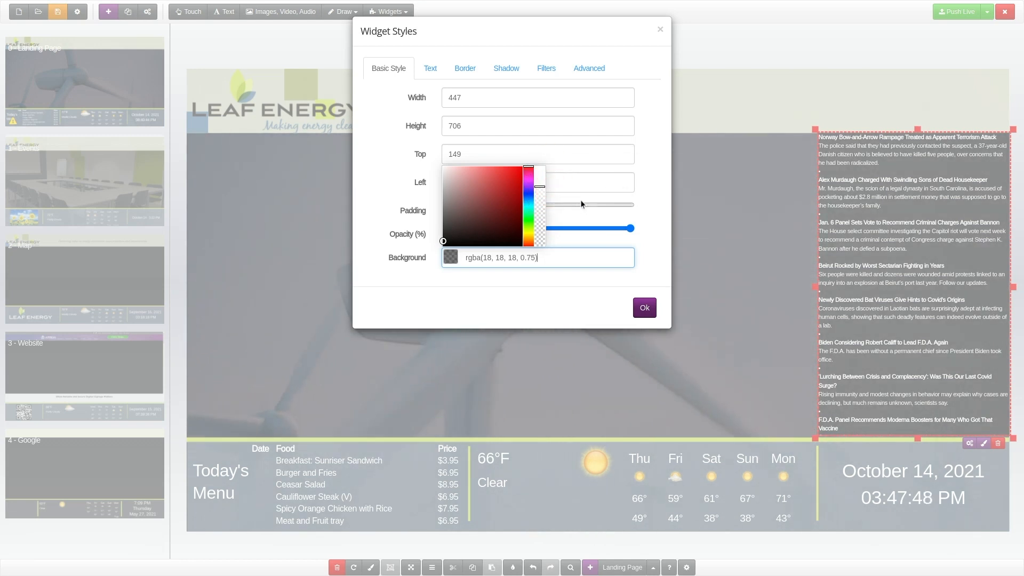
Set the RSS widget's font size to 24 px and apply the widget styles.
left_click(430, 68)
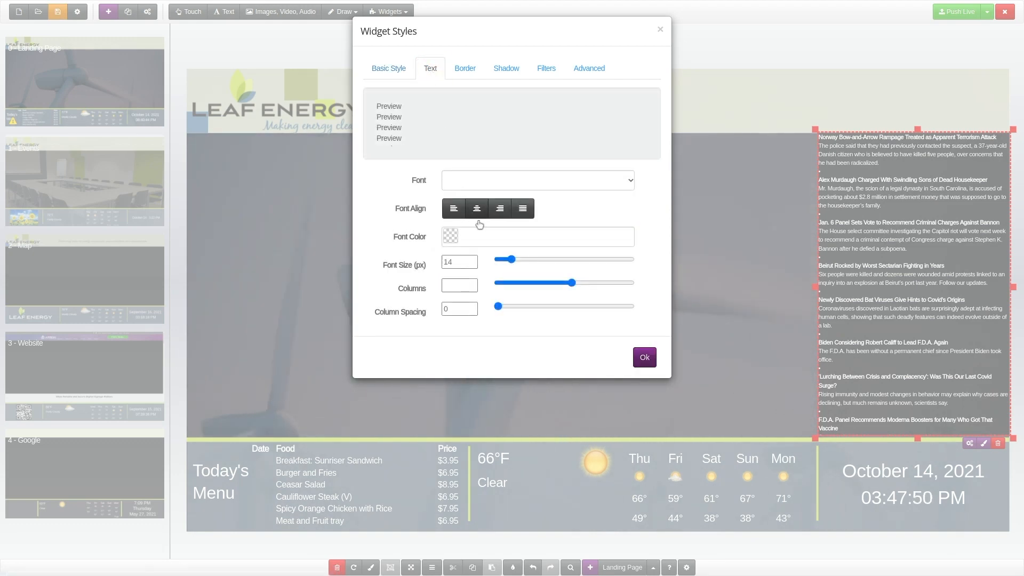
left_click_drag(512, 260, 524, 264)
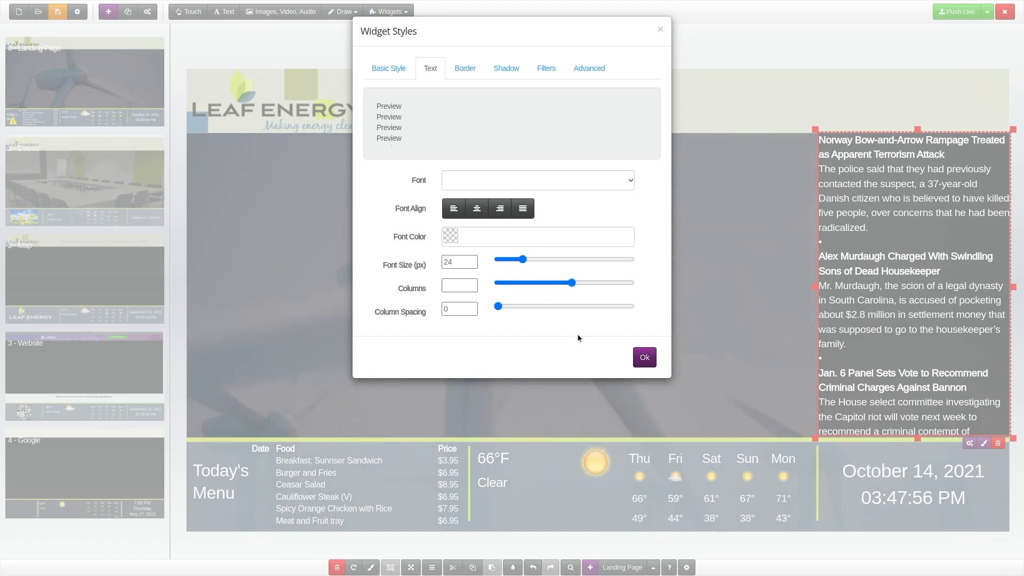
left_click(642, 358)
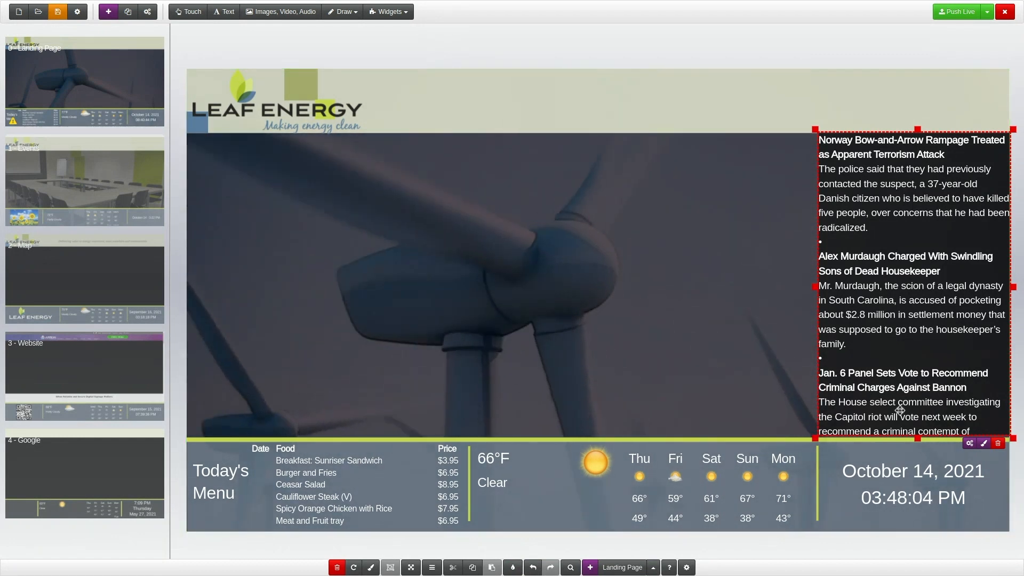
Review the RSS widget's basic feed settings and the list of available widget types.
left_click(968, 444)
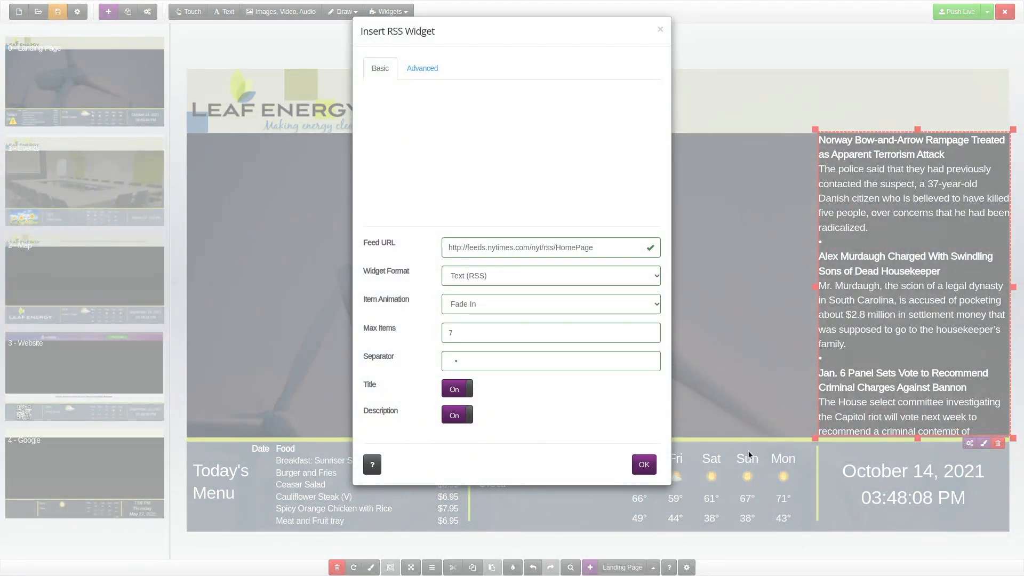
left_click(645, 465)
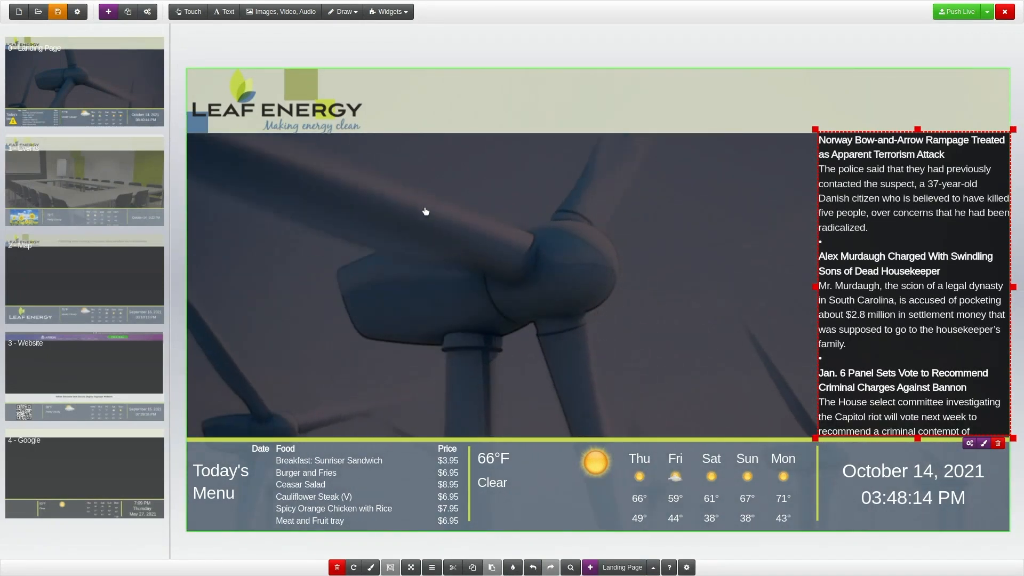
left_click(390, 11)
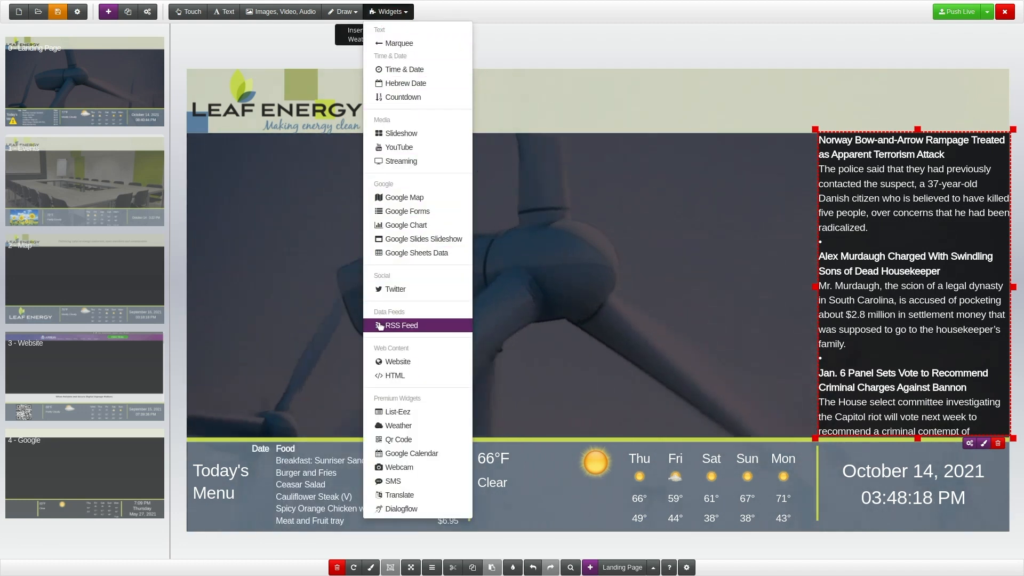
left_click(392, 15)
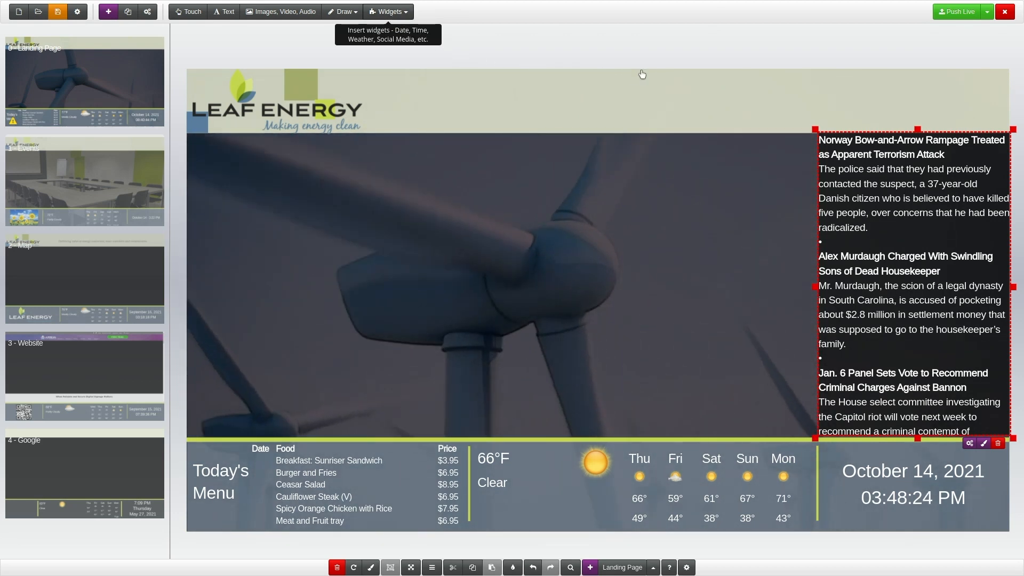
Push the updated presentation layout live.
left_click(944, 17)
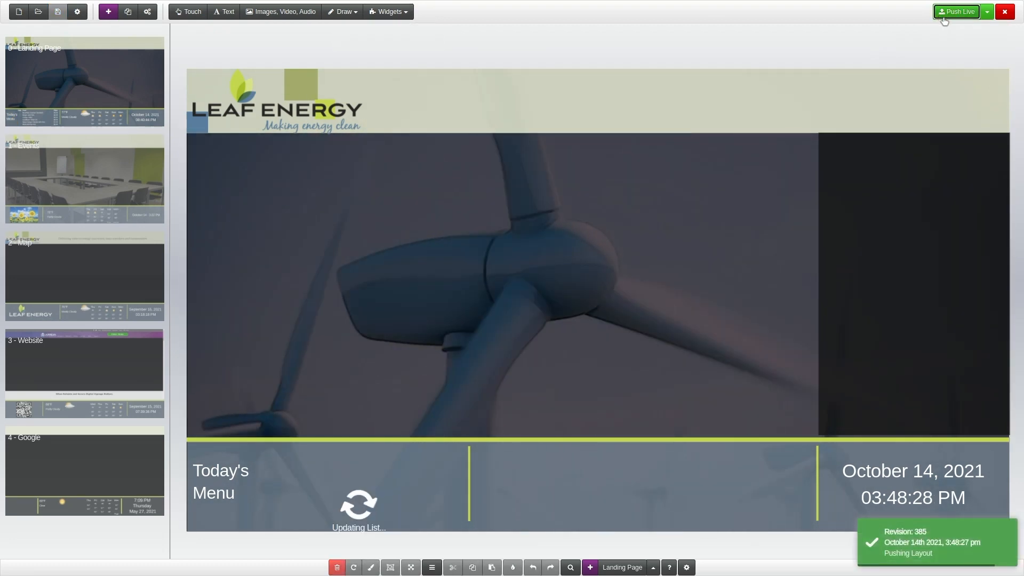